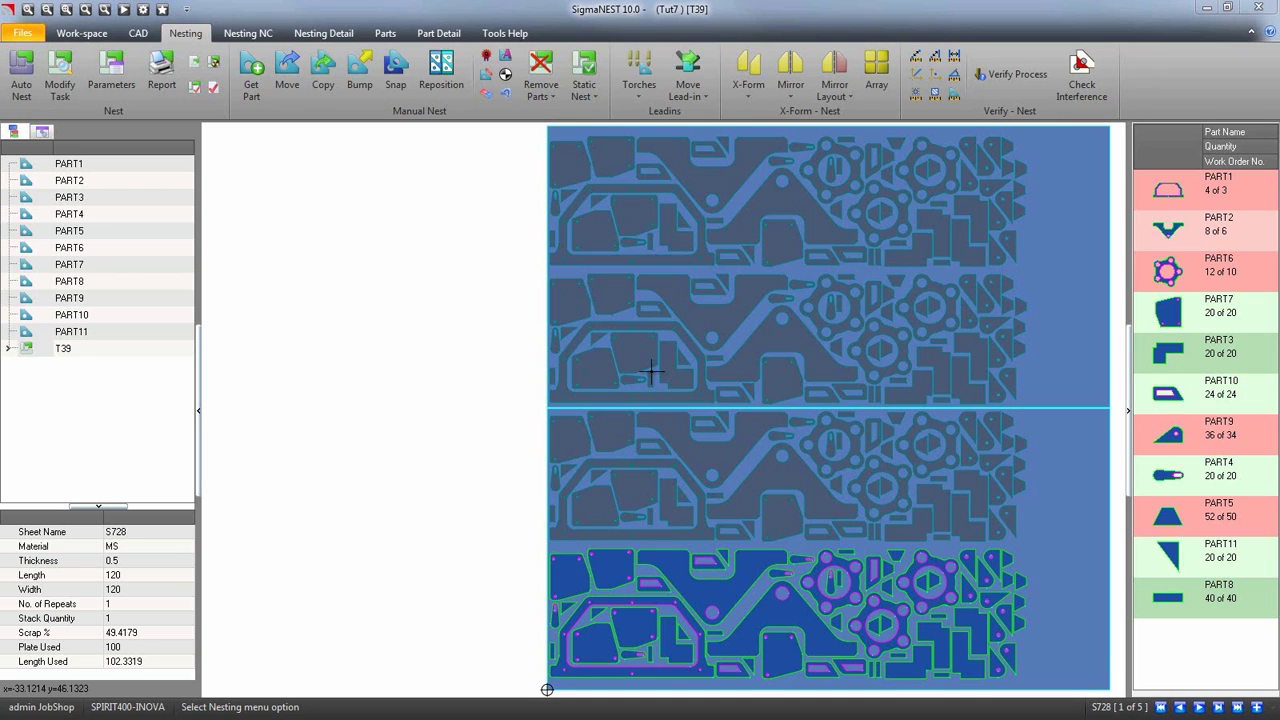
# Open the task parameters and examine the available Torch Setting options, the torch spacing and the minimum torch distance
pyautogui.click(124, 78)
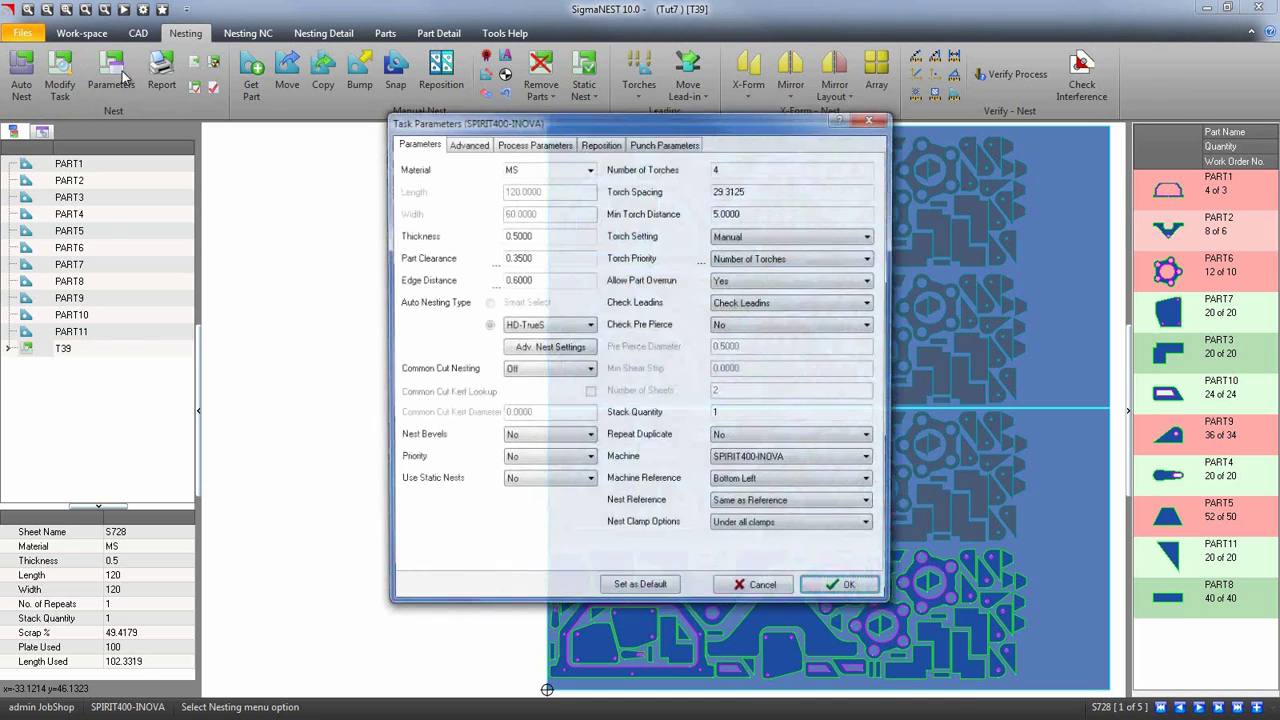
pyautogui.moveTo(625, 128); pyautogui.dragTo(270, 135)
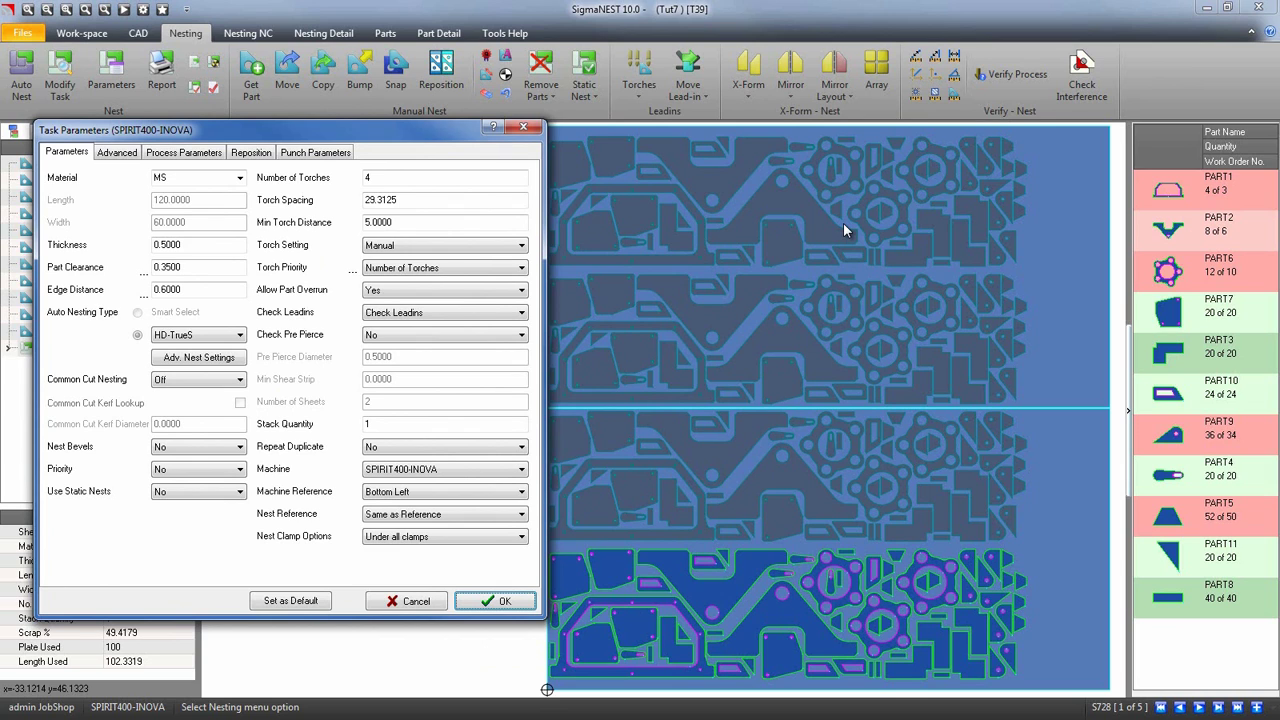
pyautogui.click(520, 246)
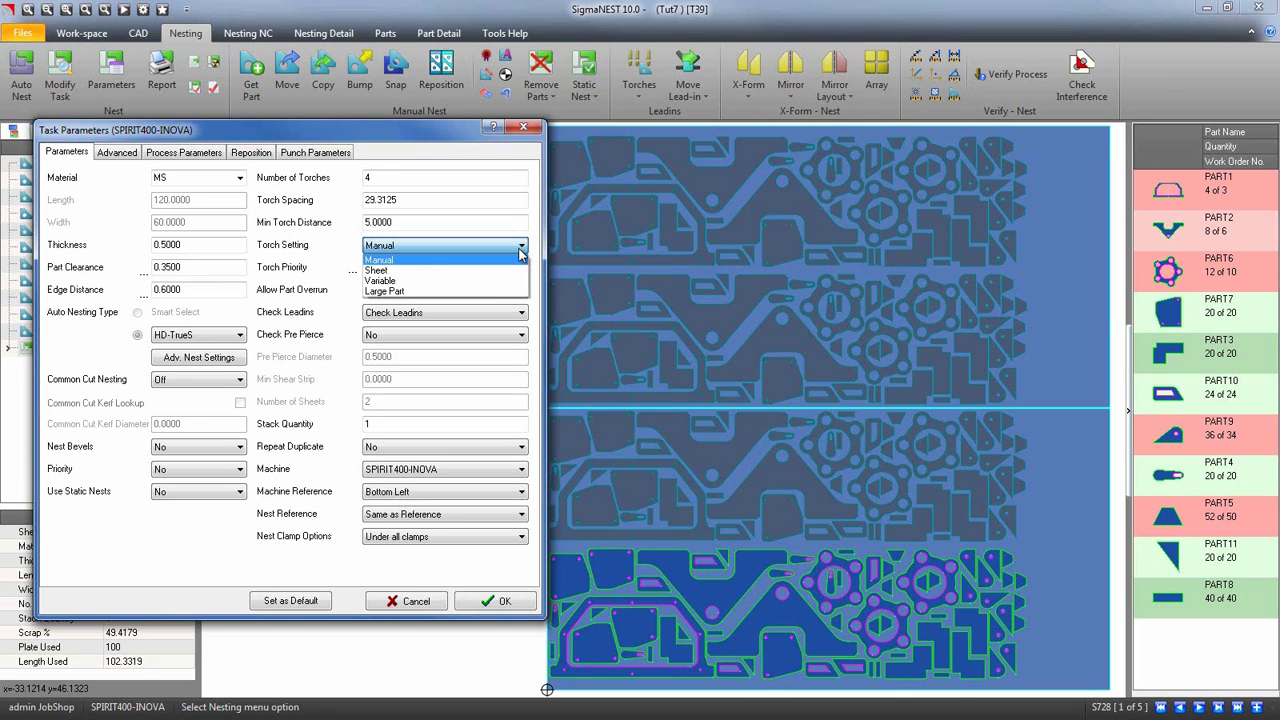
pyautogui.click(520, 248)
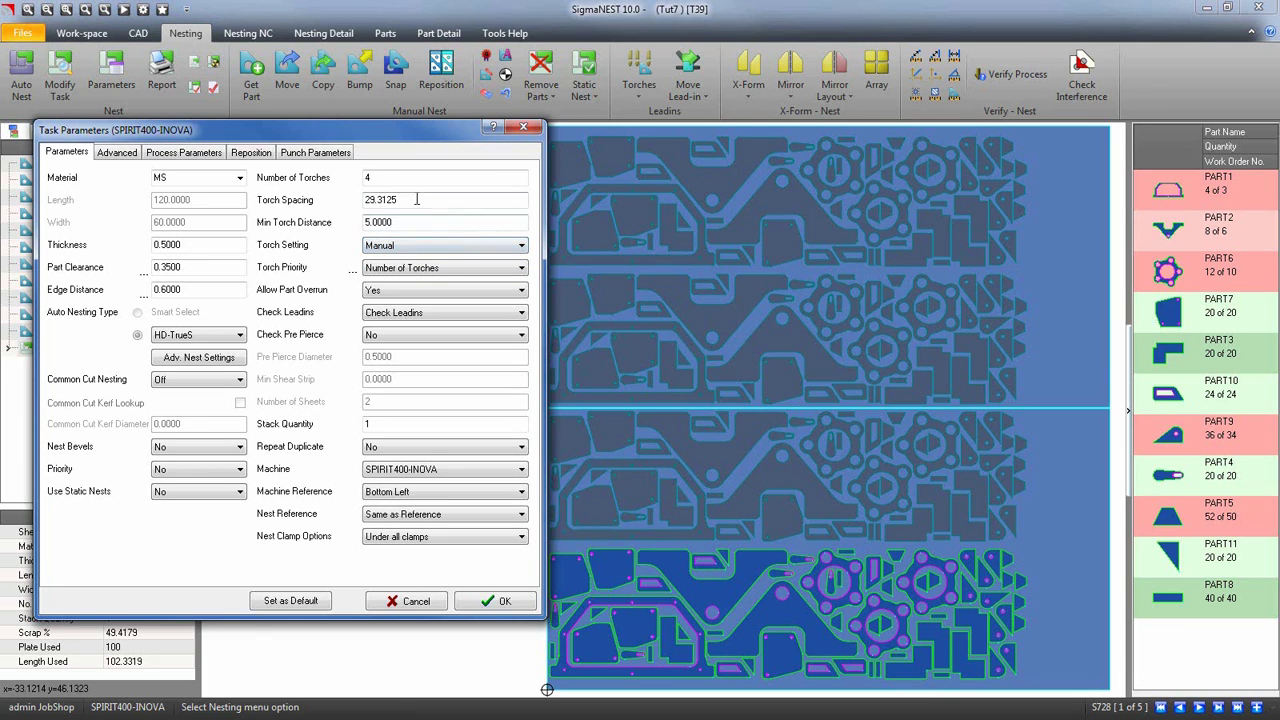
pyautogui.moveTo(414, 200); pyautogui.dragTo(364, 224)
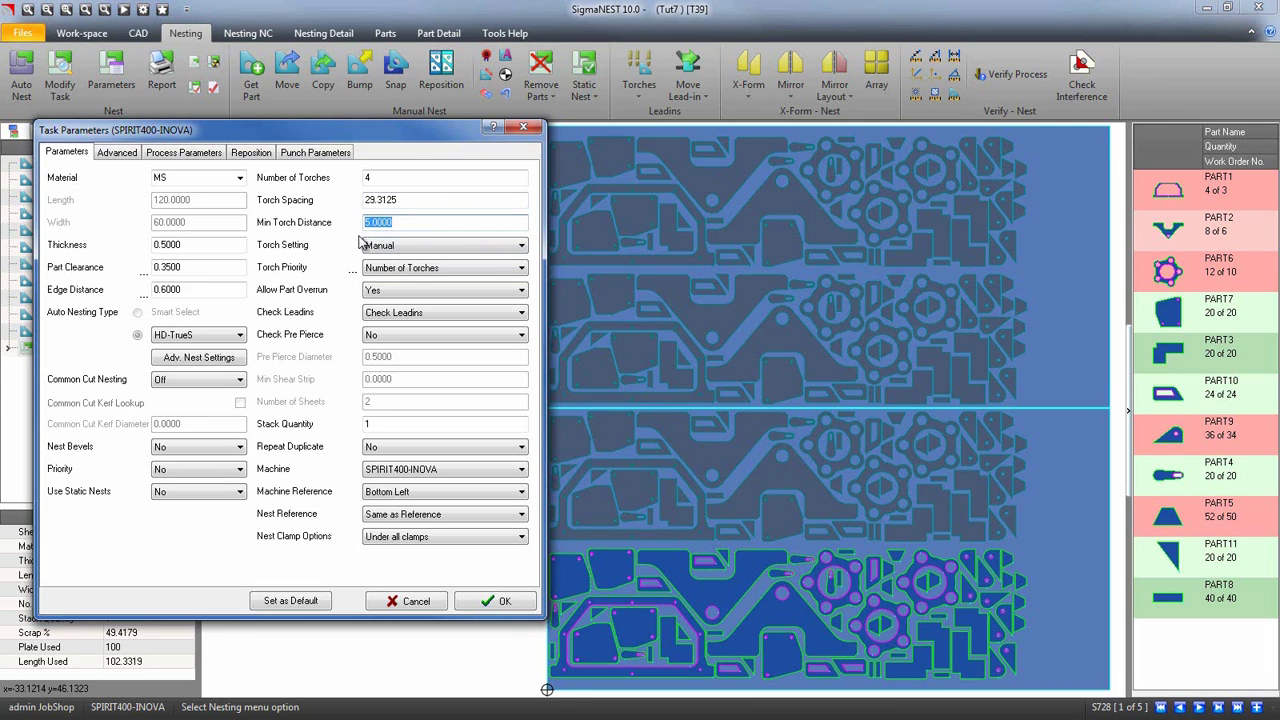
# Try Torch Reduction Schema as the torch priority and add two blank priority rows to its table
pyautogui.click(520, 268)
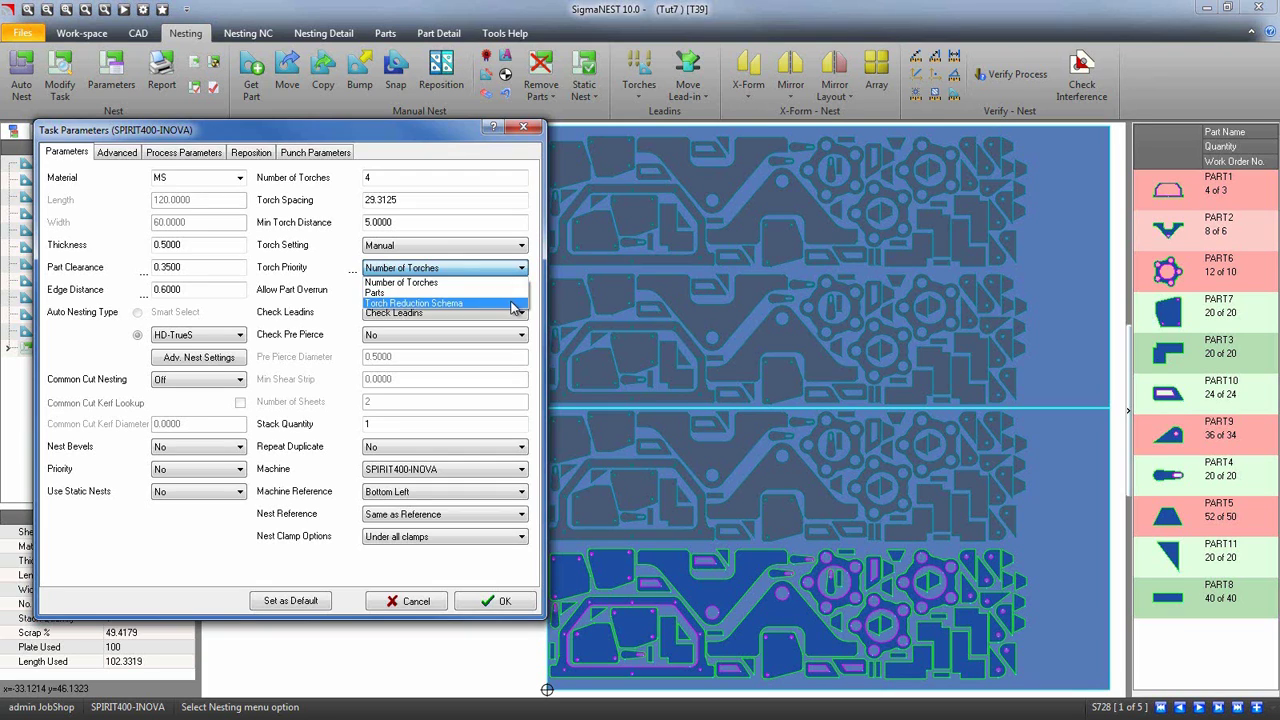
pyautogui.click(515, 303)
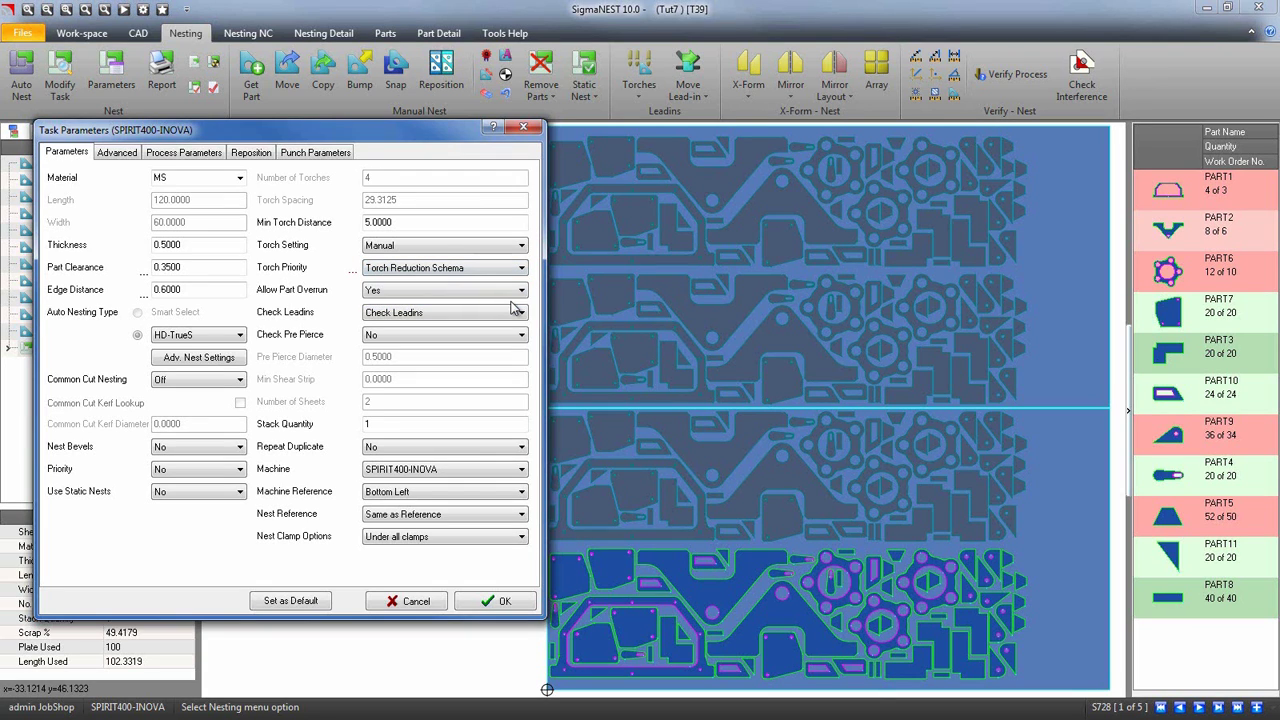
pyautogui.click(352, 271)
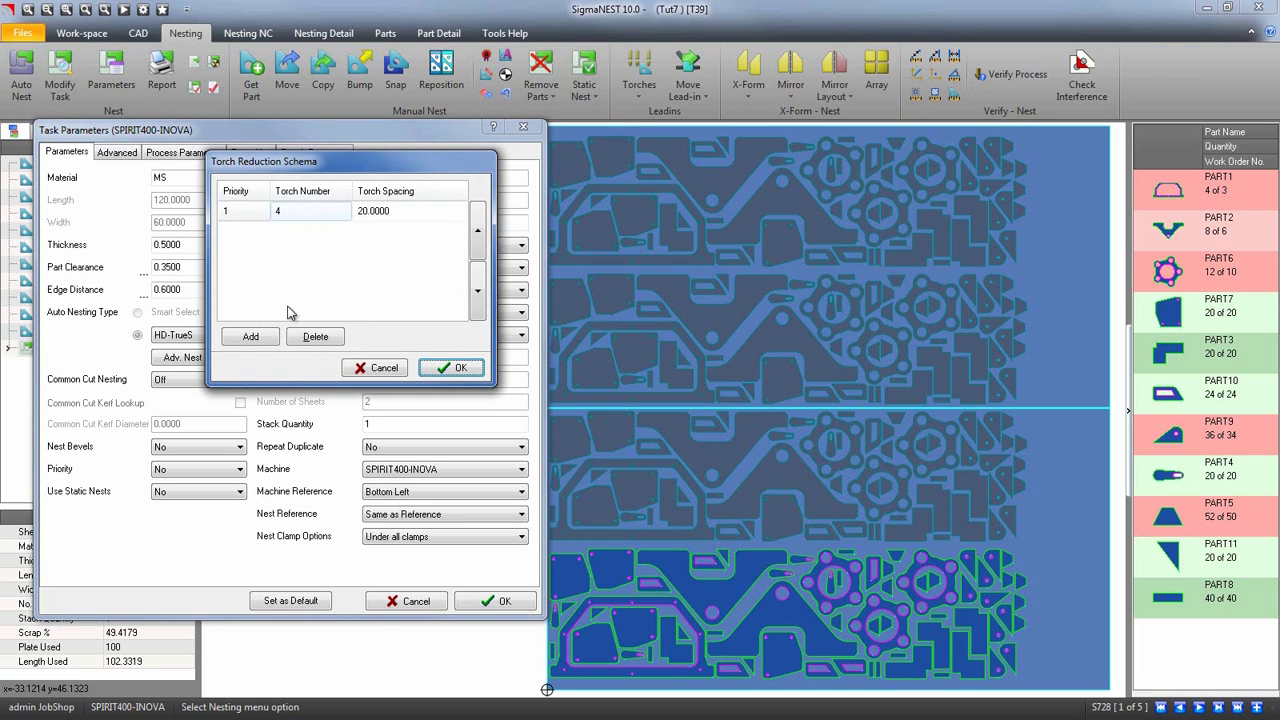
pyautogui.click(251, 337)
pyautogui.click(252, 338)
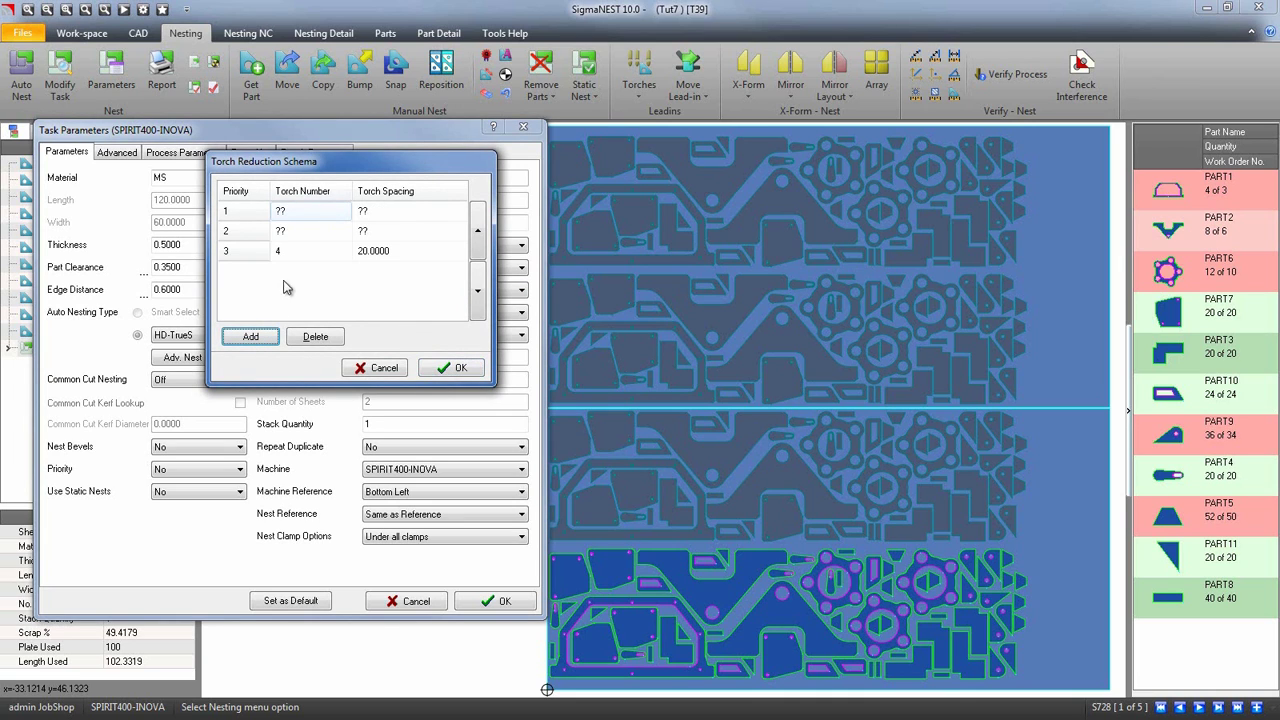
pyautogui.click(290, 212)
pyautogui.click(387, 367)
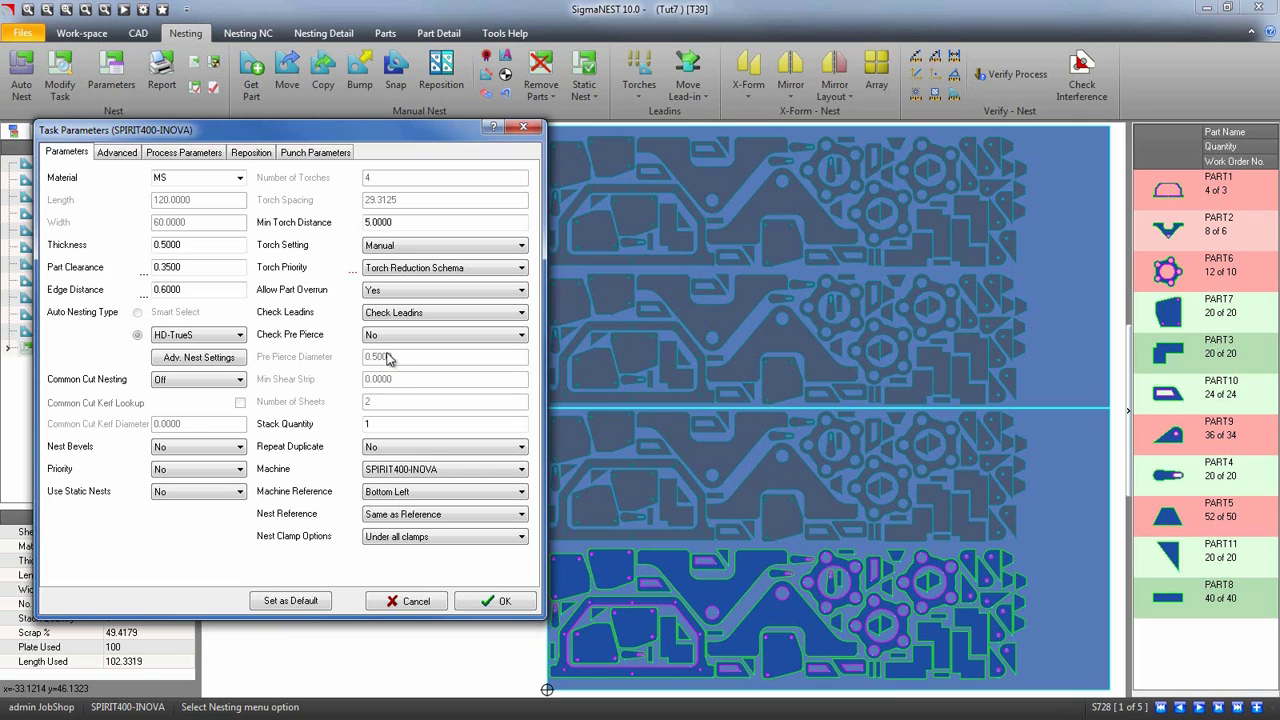
# Review the advanced task parameters, including Used Fixed Head Spacing, and leave the parameters without saving
pyautogui.click(134, 158)
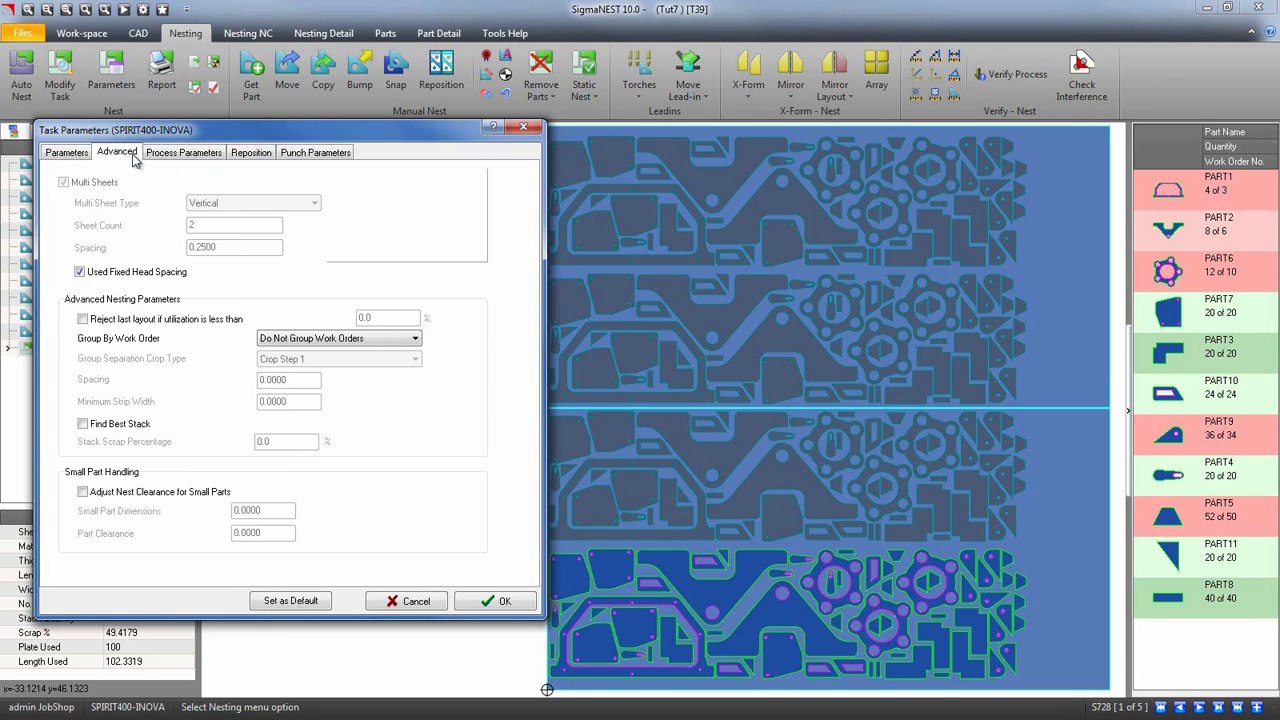
pyautogui.click(78, 152)
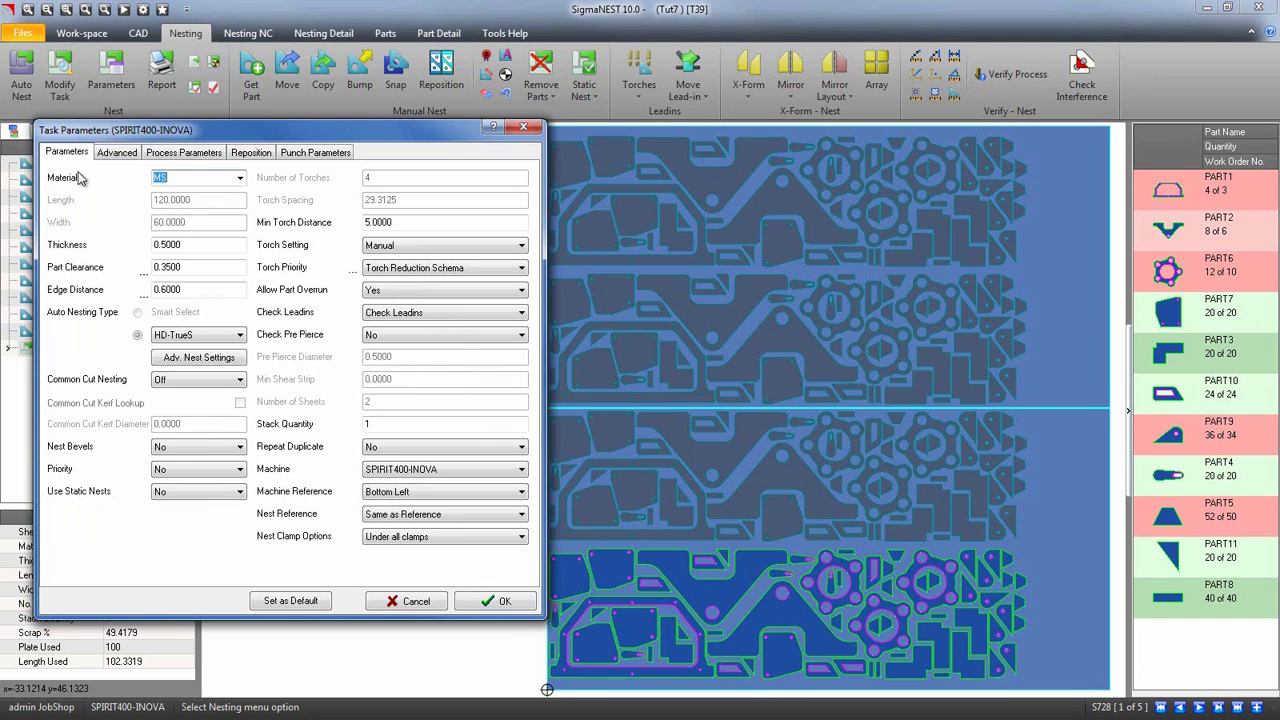
pyautogui.click(412, 602)
# Examine the grouping choices for combining sheets in the task's sheets list, then close the task setup
pyautogui.click(60, 70)
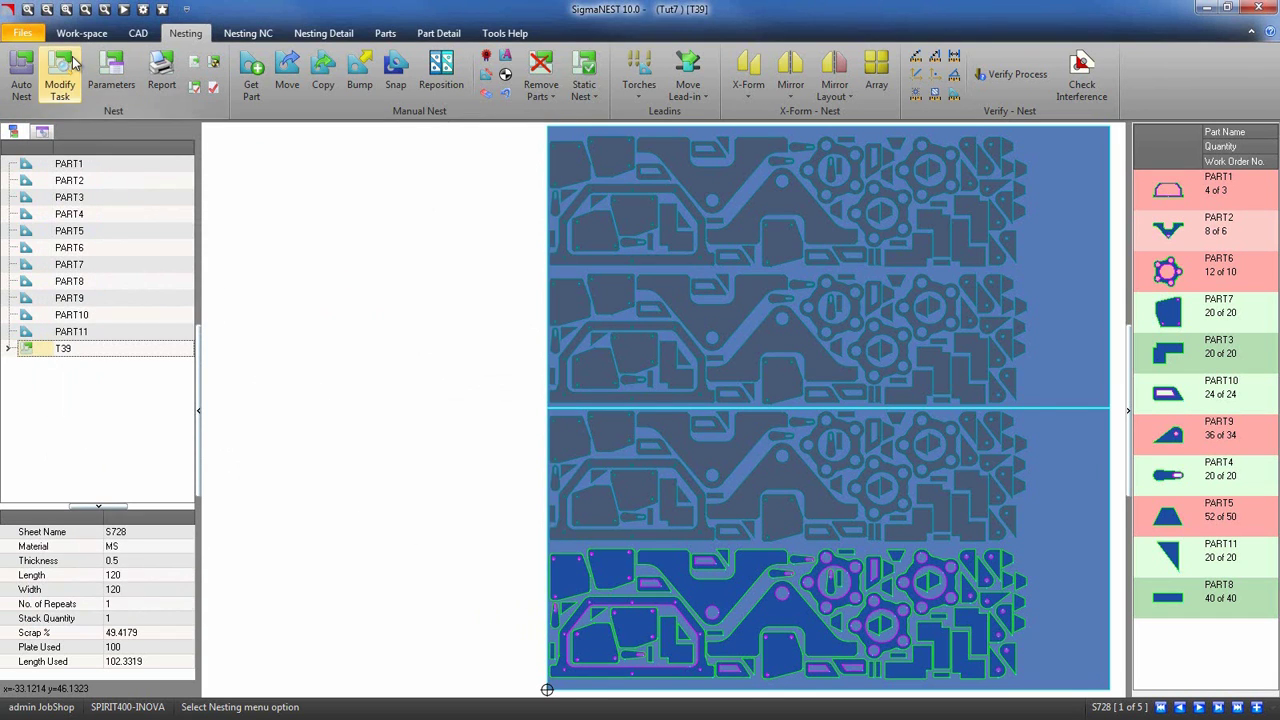
pyautogui.click(262, 165)
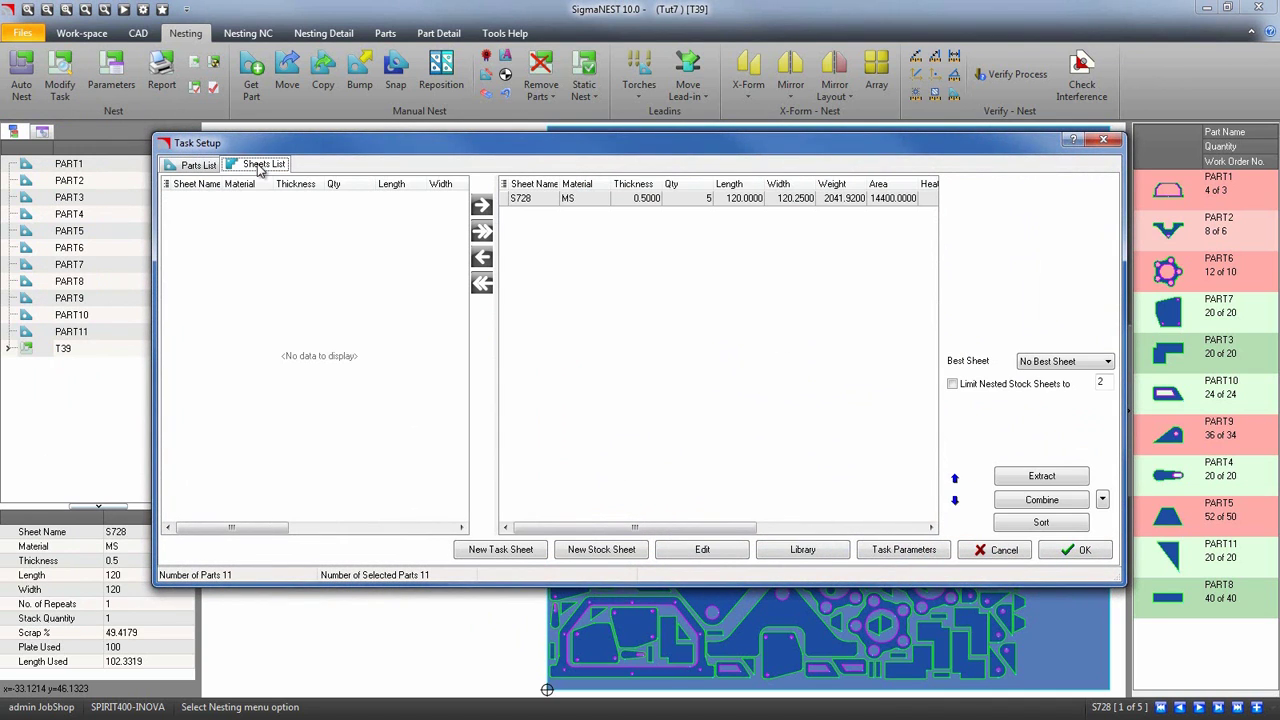
pyautogui.click(1102, 500)
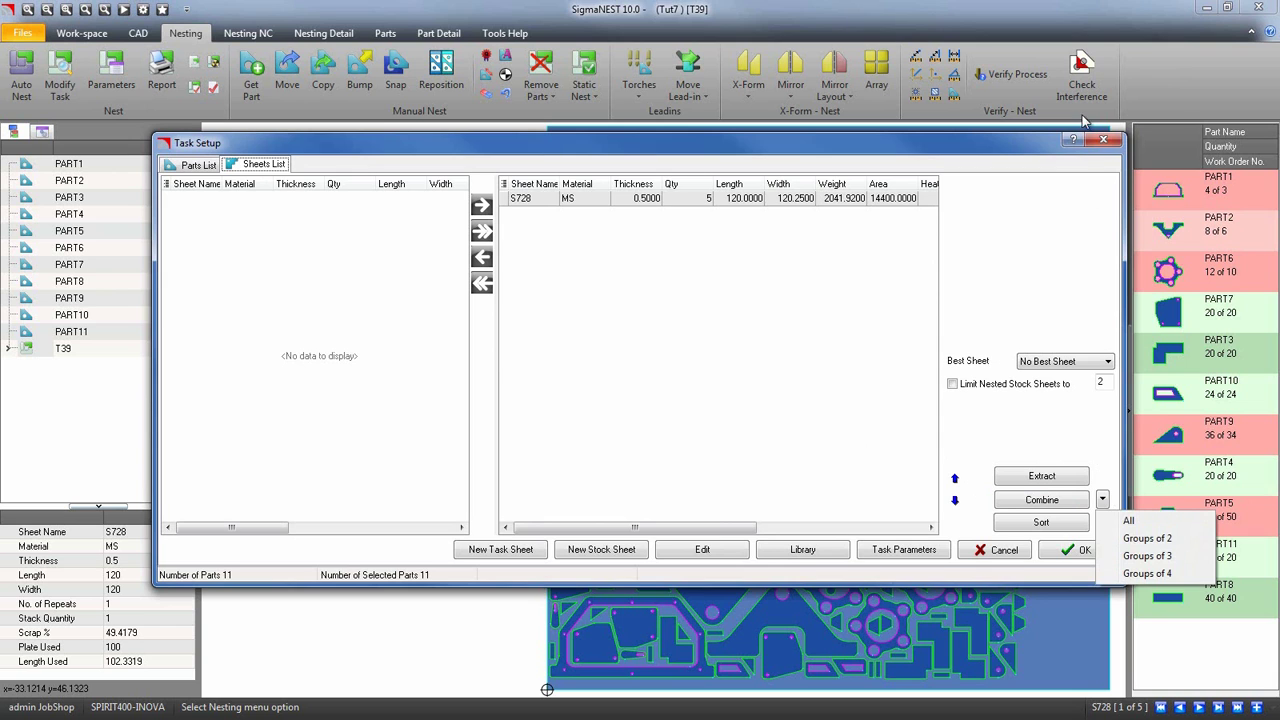
pyautogui.click(1103, 139)
pyautogui.click(1103, 139)
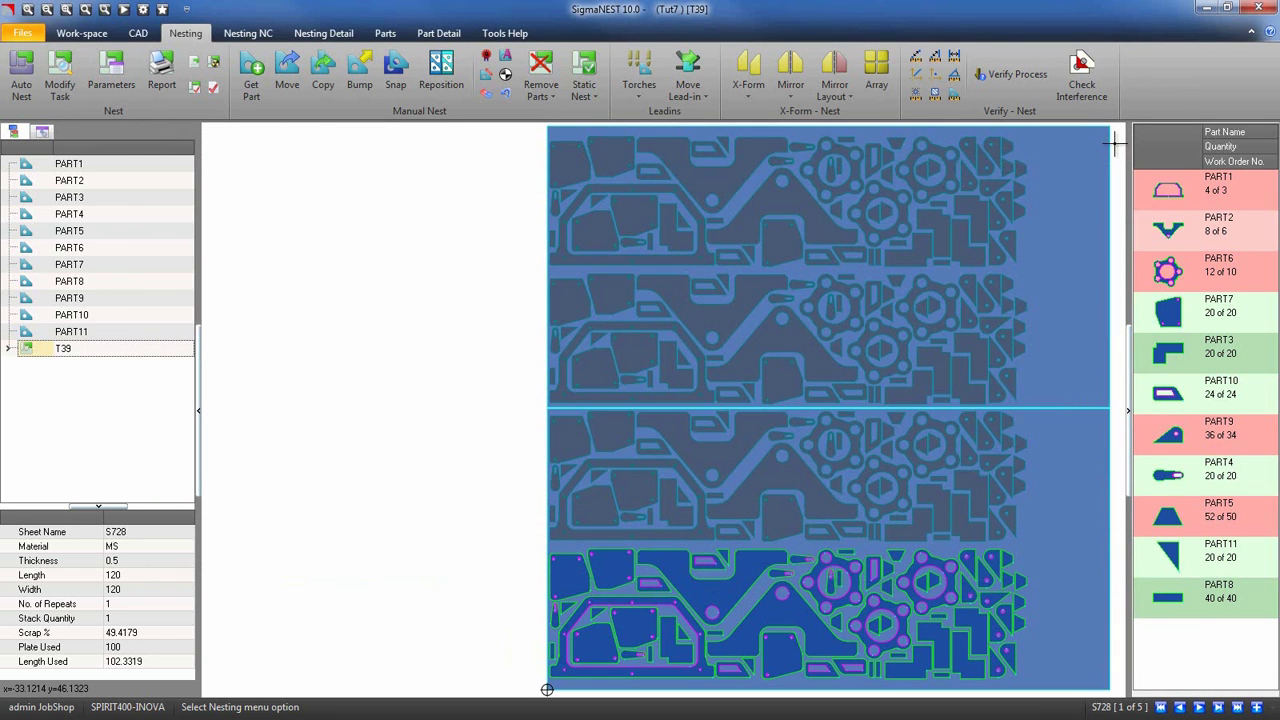
# Accept the task parameters with Allow Part Overrun set to Yes and auto-nest the task again using Renest
pyautogui.click(112, 80)
pyautogui.moveTo(503, 130); pyautogui.dragTo(198, 137)
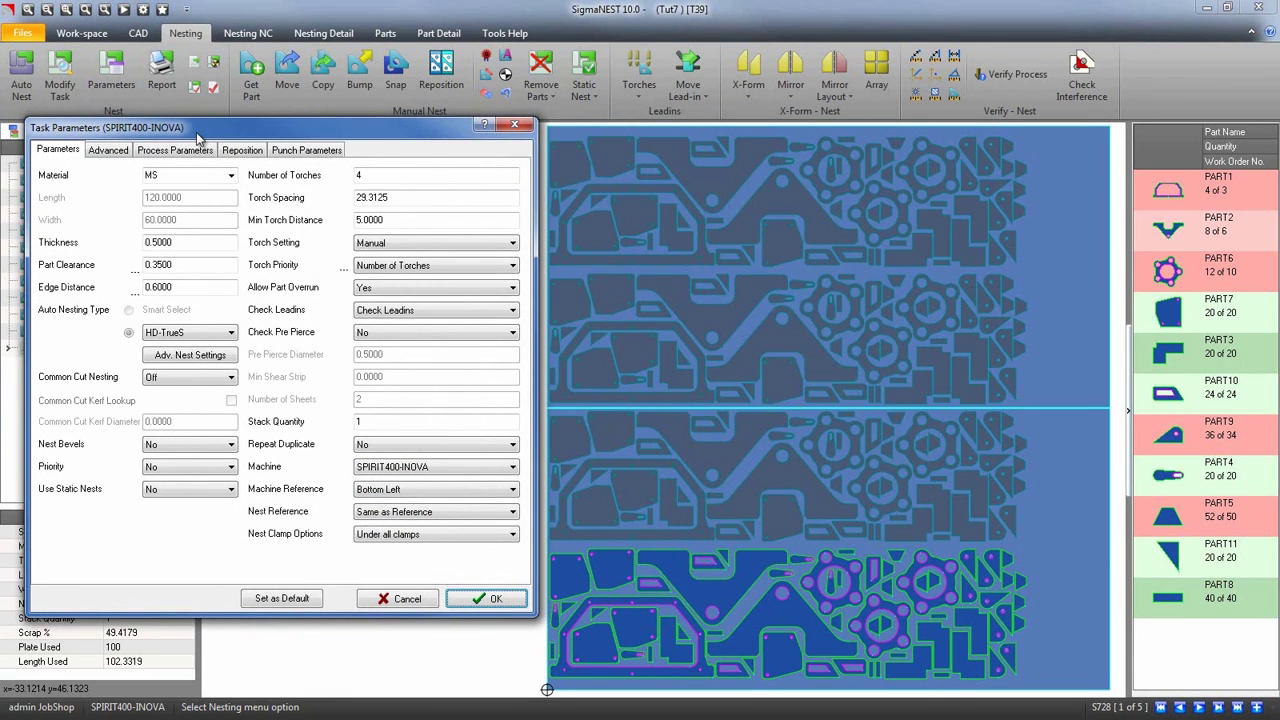
pyautogui.click(398, 288)
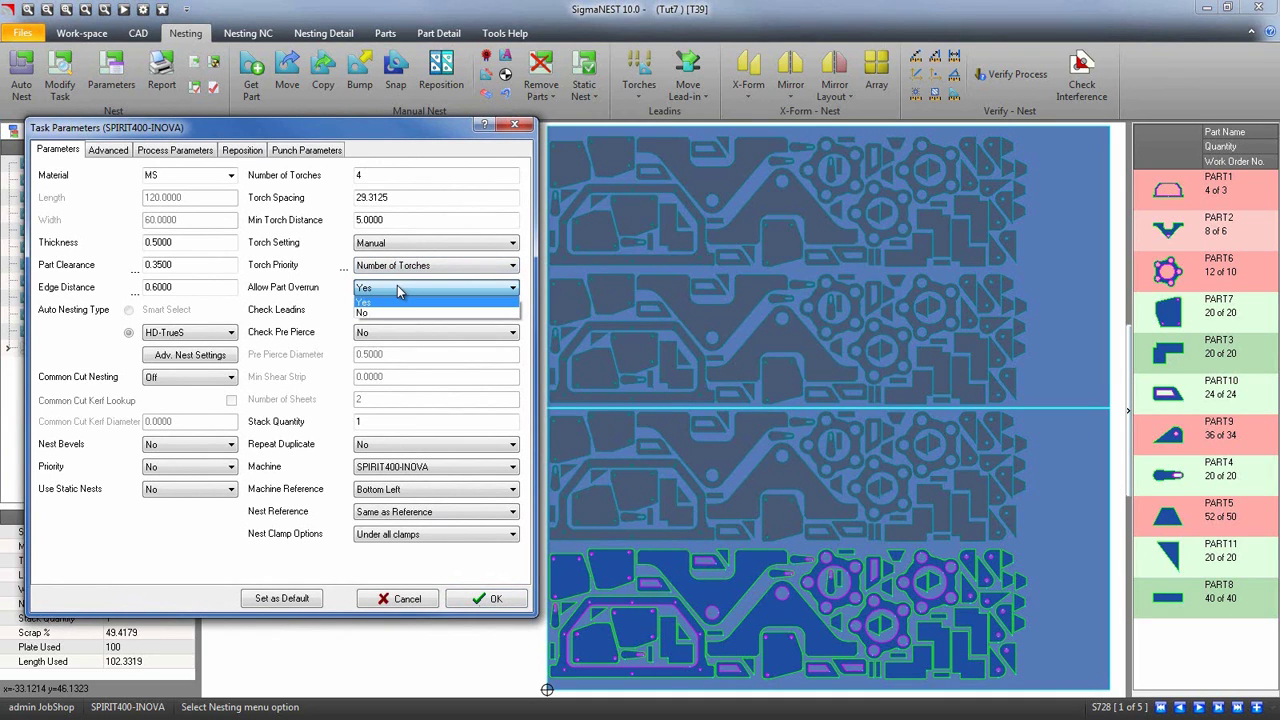
pyautogui.click(397, 288)
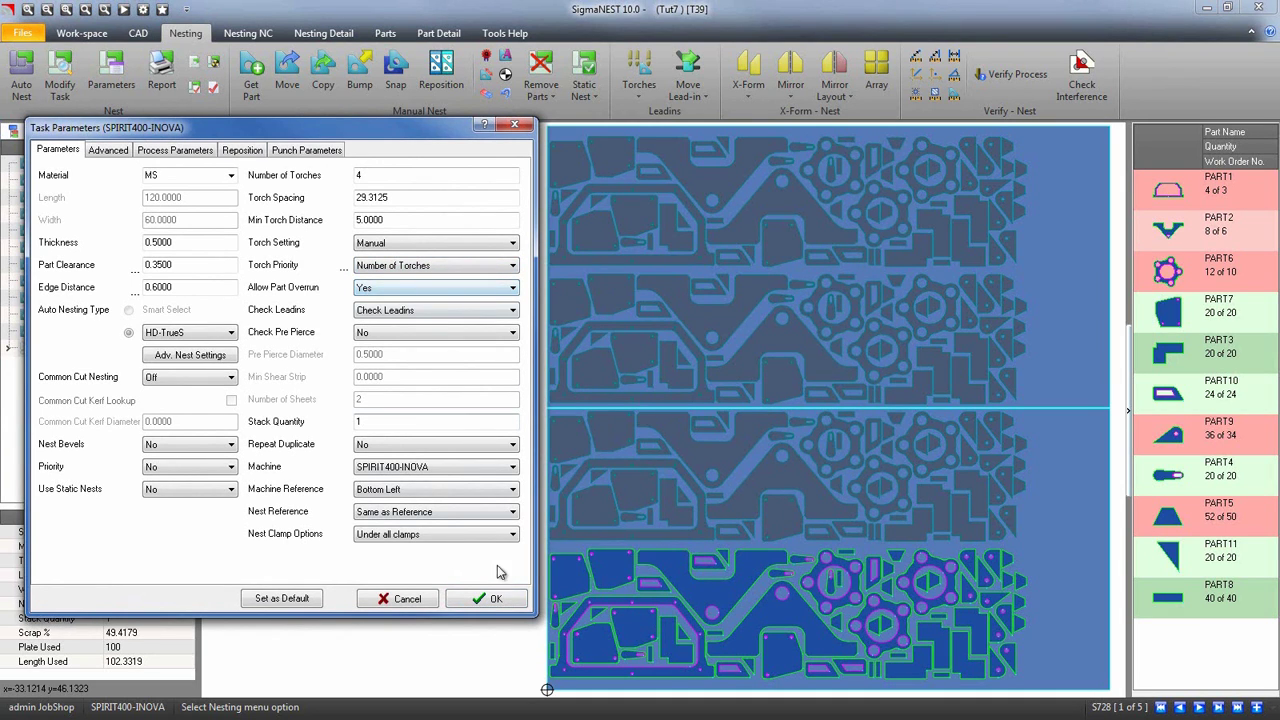
pyautogui.click(492, 598)
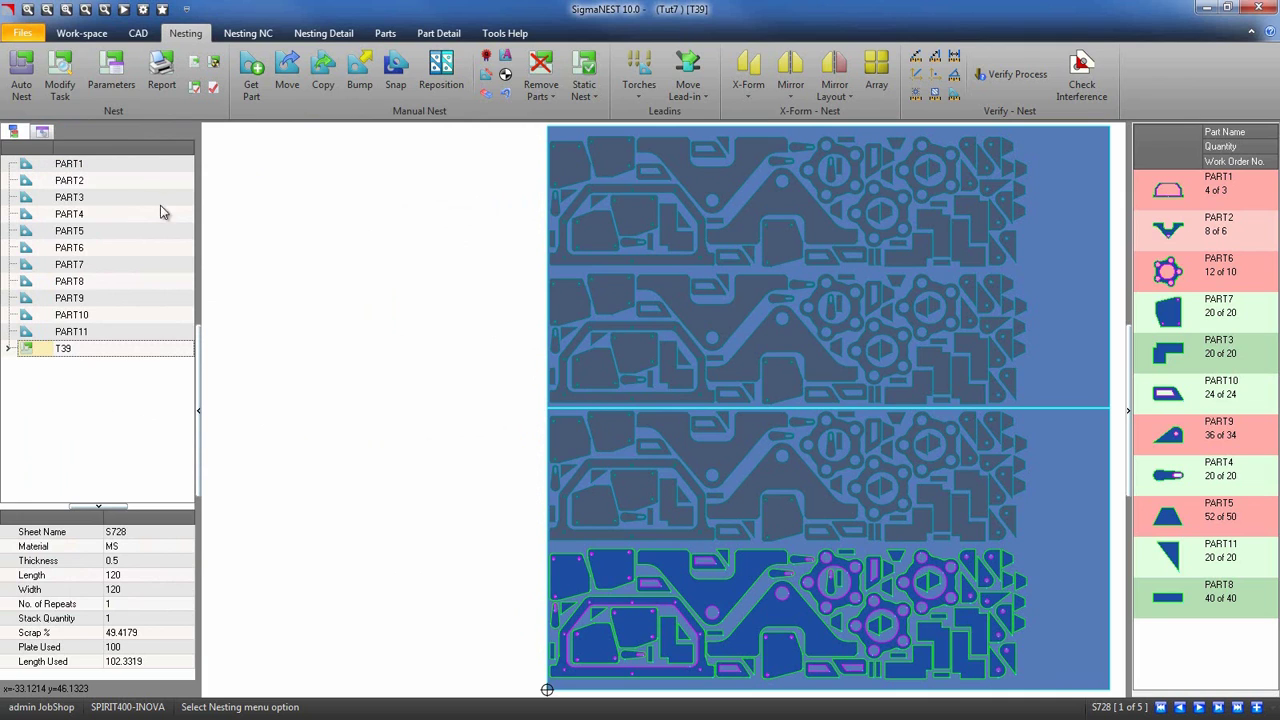
pyautogui.click(35, 84)
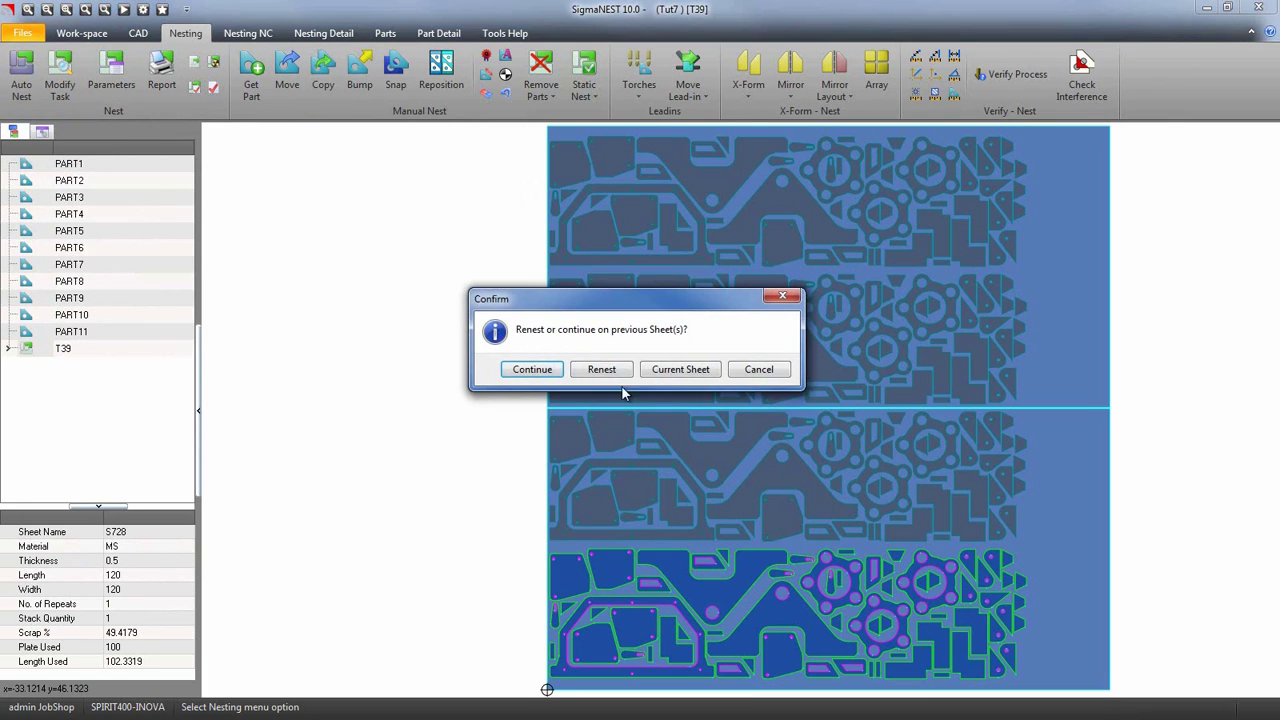
pyautogui.click(617, 369)
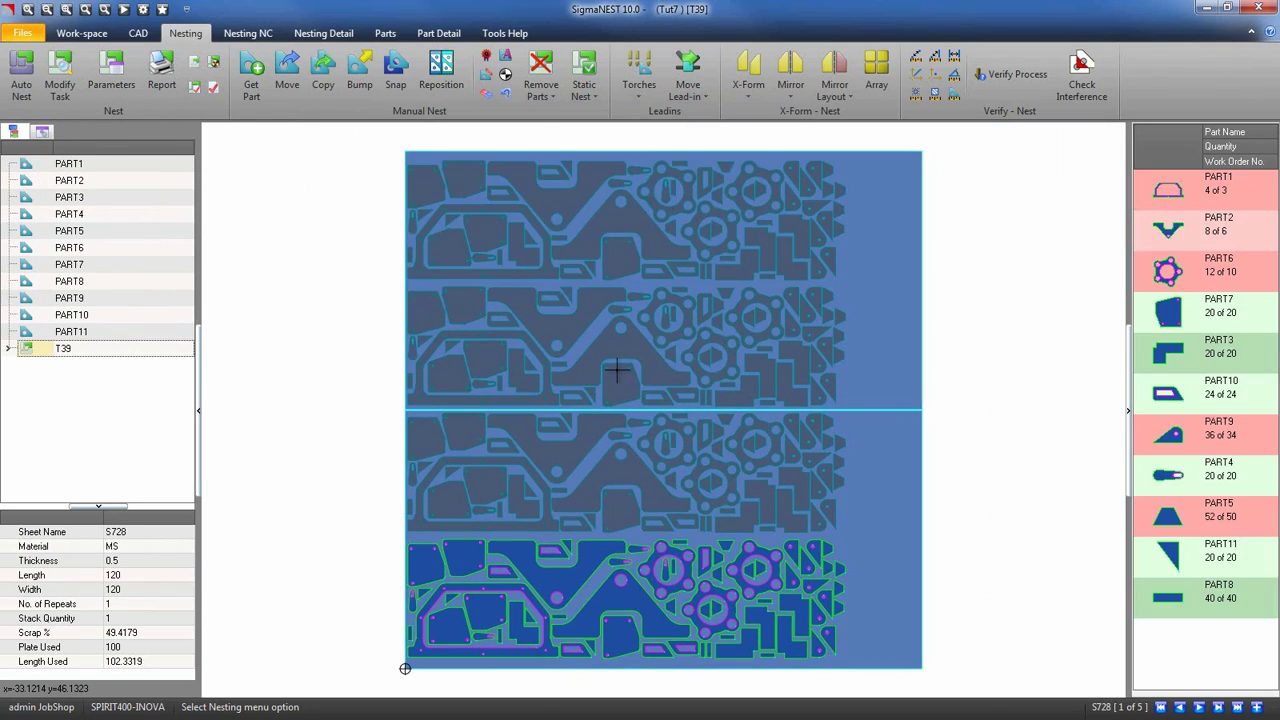
# Generate the nest's NC automatically with the multihead sort sequence set to Max->Min
pyautogui.click(247, 33)
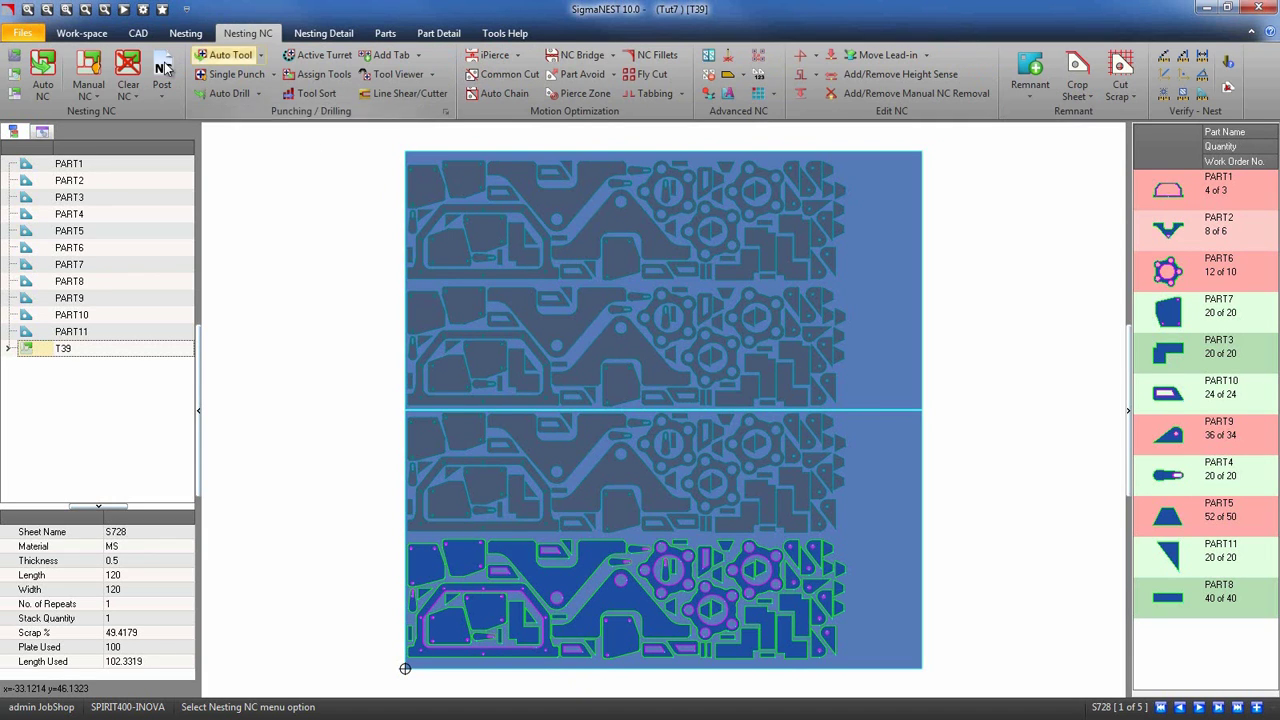
pyautogui.click(45, 70)
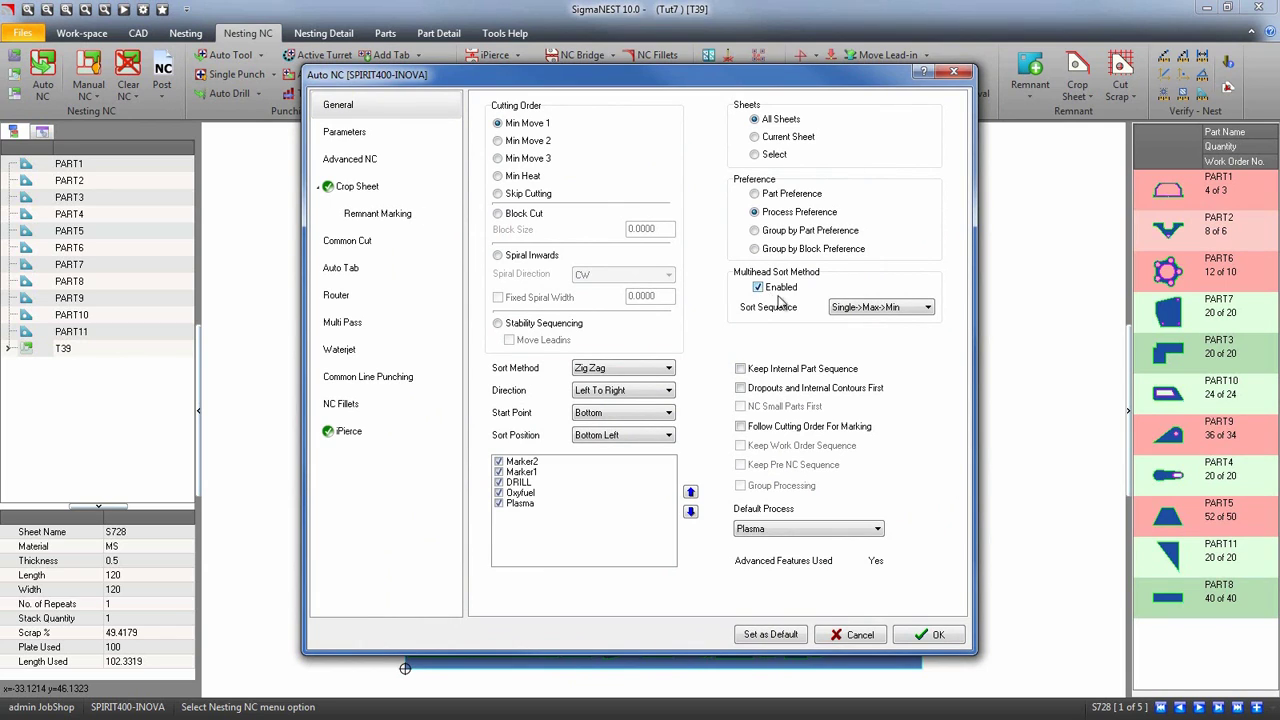
pyautogui.click(927, 310)
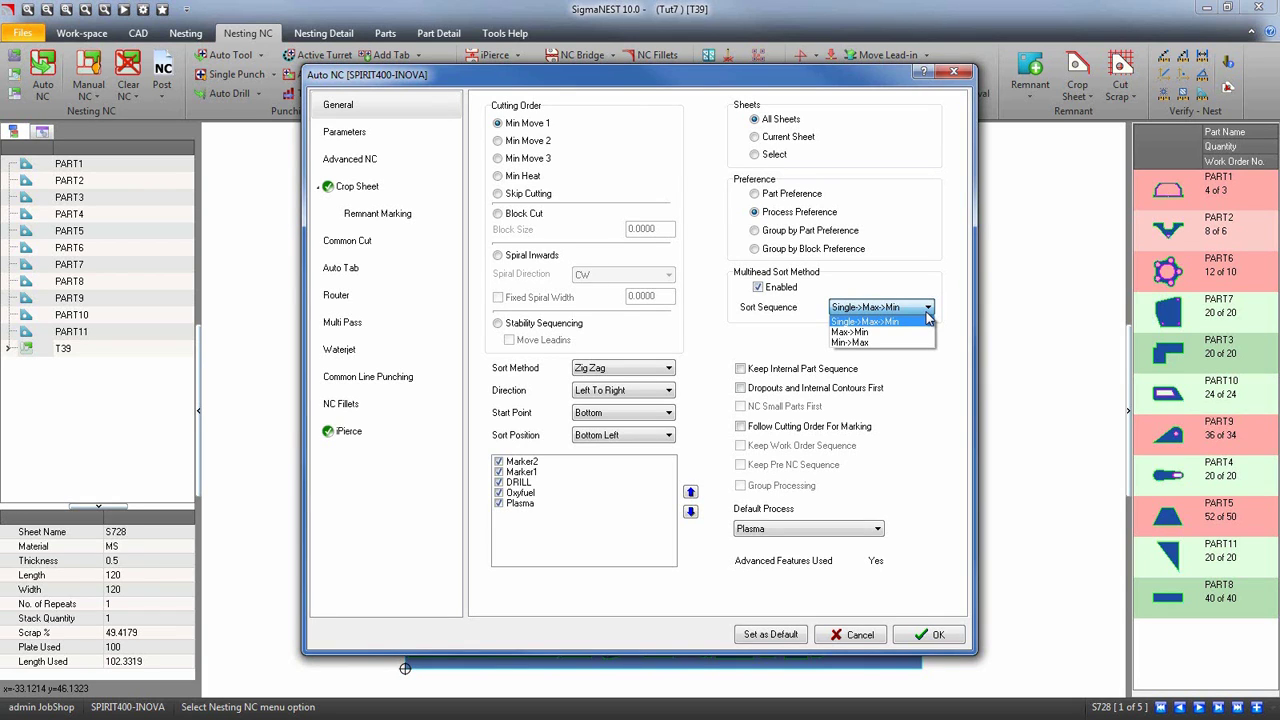
pyautogui.click(914, 332)
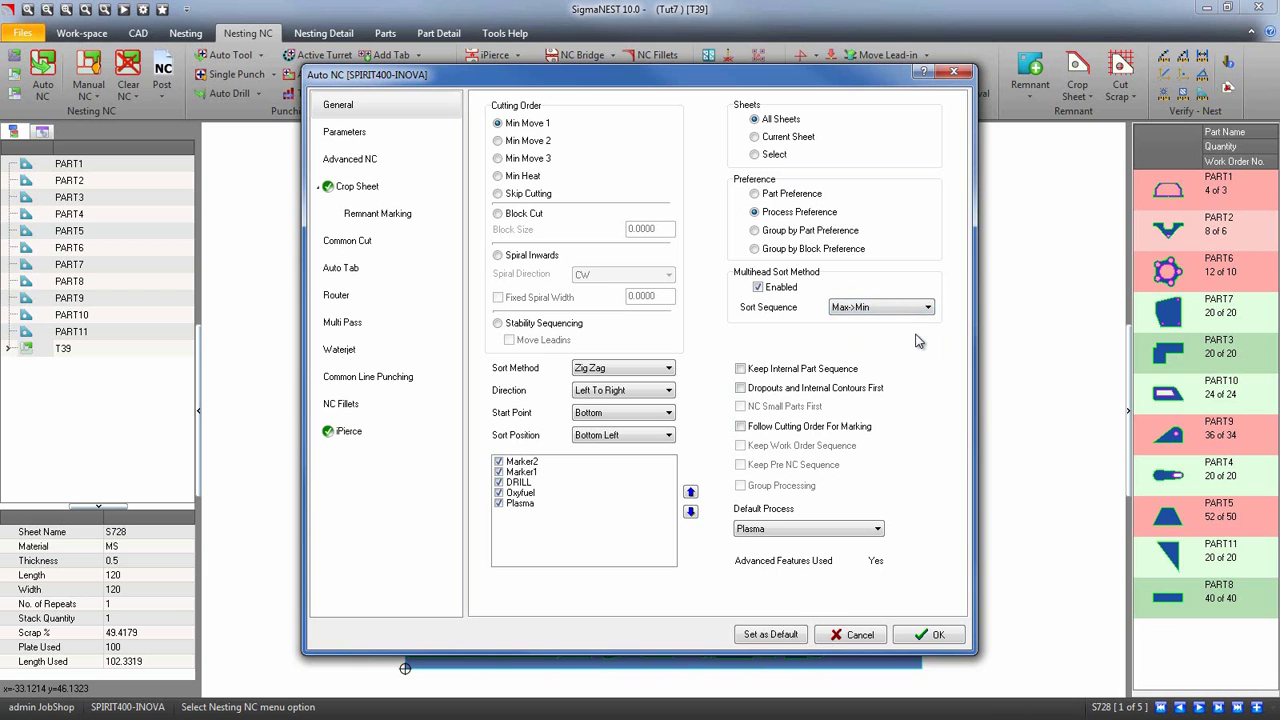
pyautogui.click(929, 634)
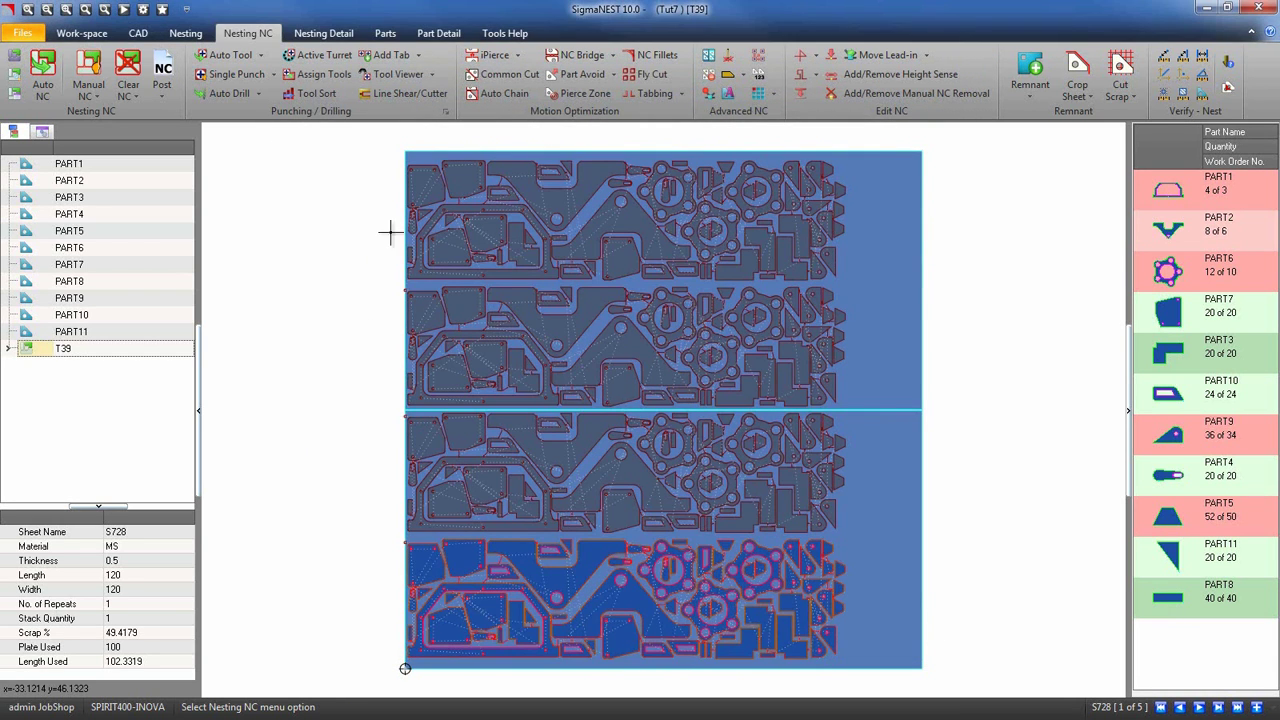
# Start the NC simulation and go to the first Flame off line after the tool change command
pyautogui.click(142, 10)
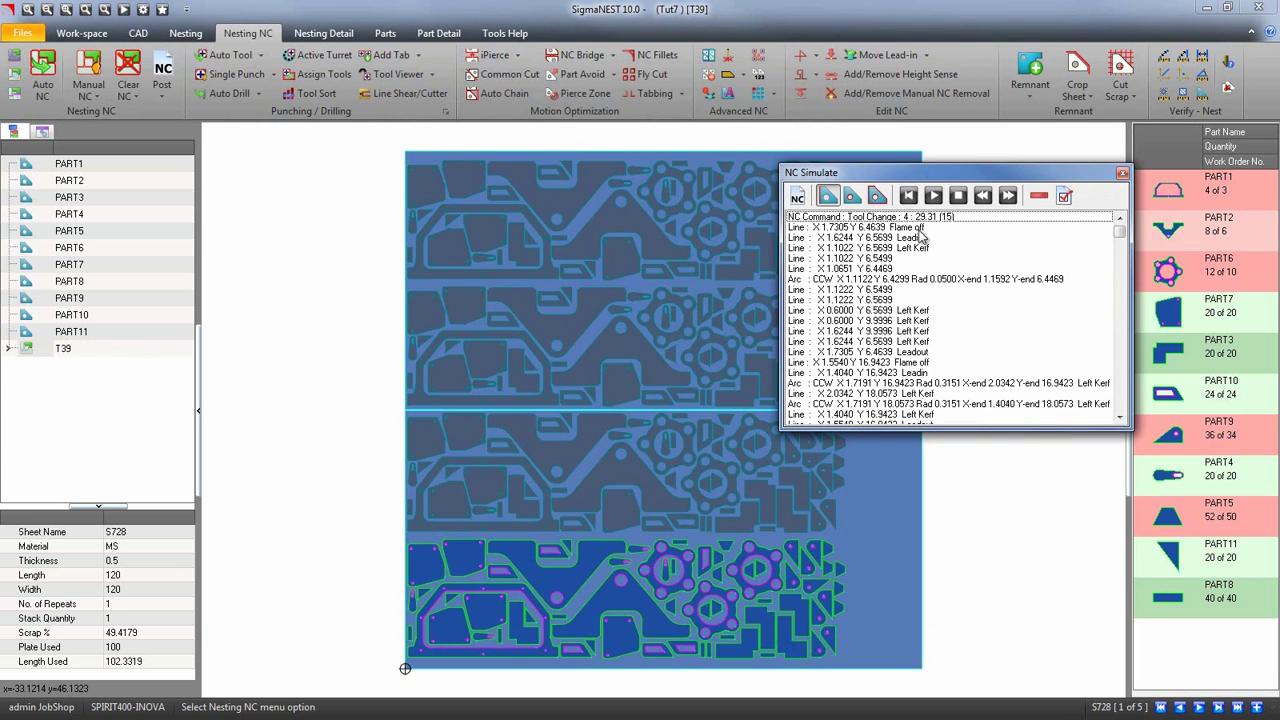
pyautogui.click(937, 230)
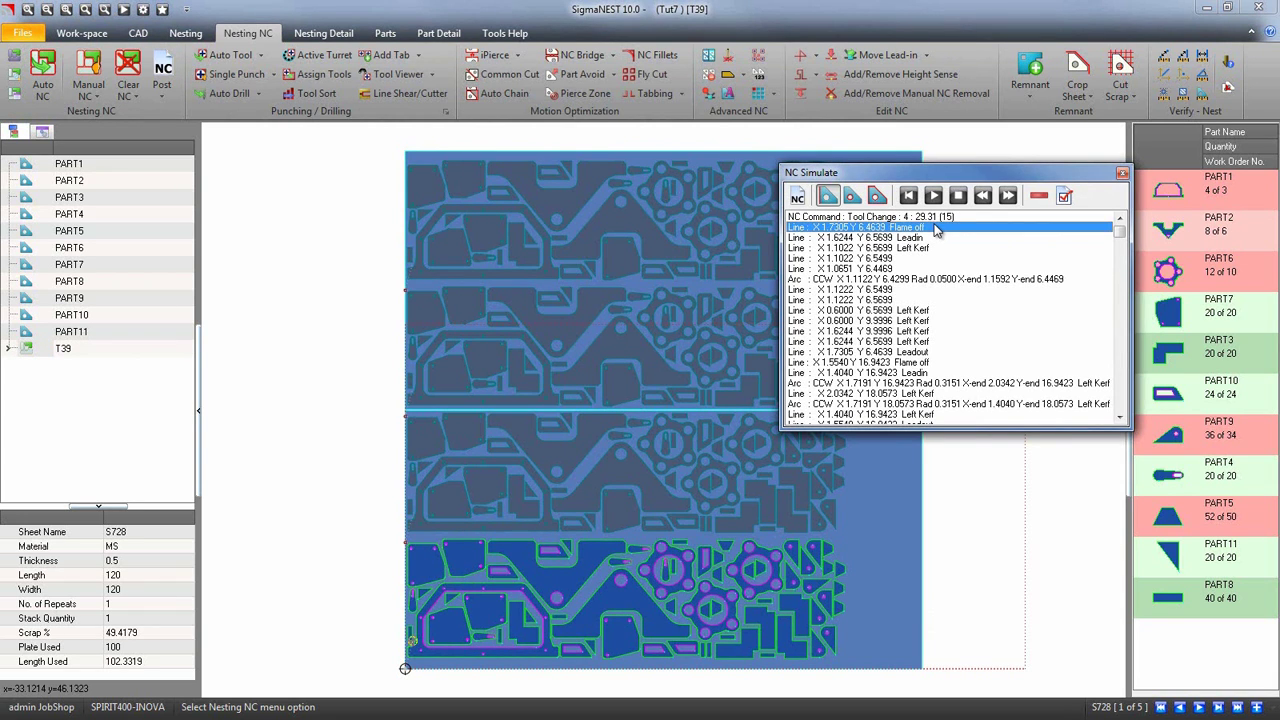